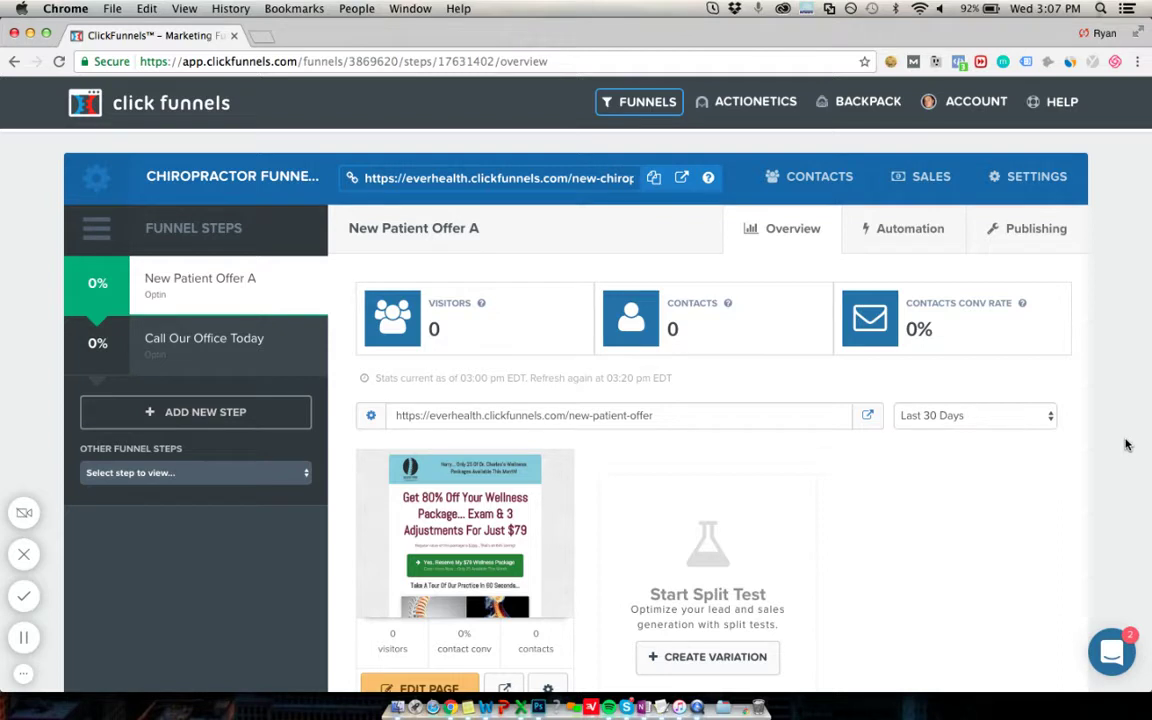
Open the live version of the New Patient Offer A funnel page from the funnel overview
{"action": "scroll", "coordinate": [1126, 445], "scroll_direction": "down", "scroll_amount": 1}
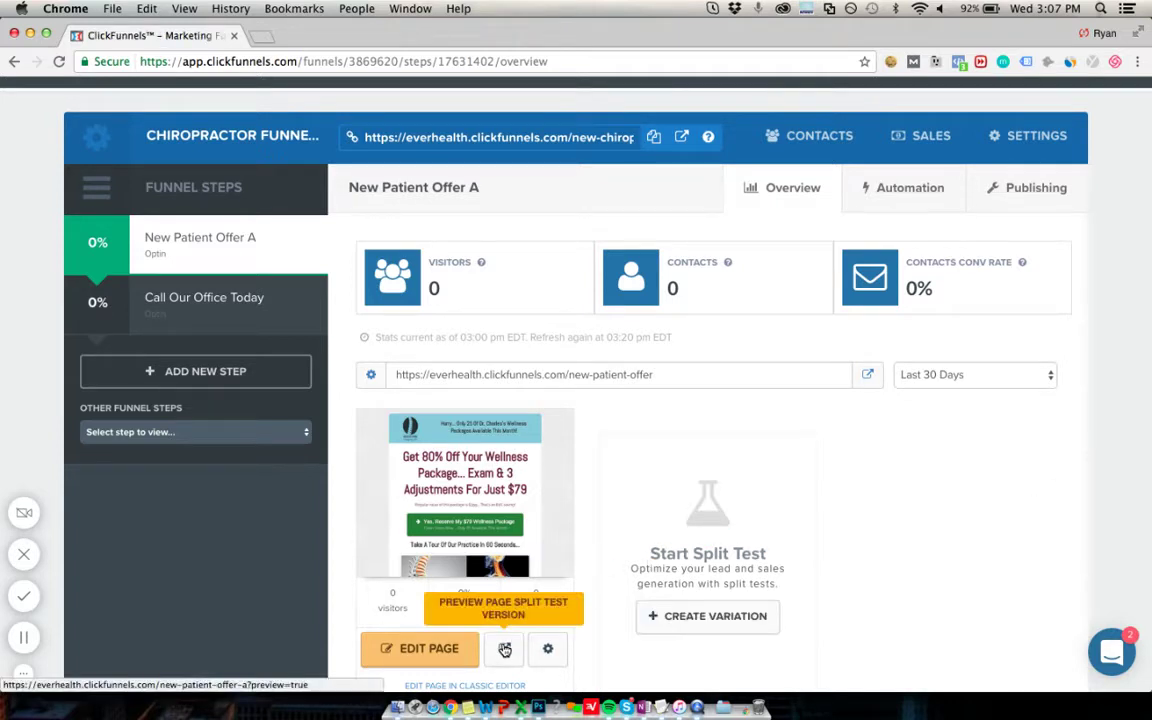
{"action": "scroll", "coordinate": [557, 582], "scroll_direction": "up", "scroll_amount": 2}
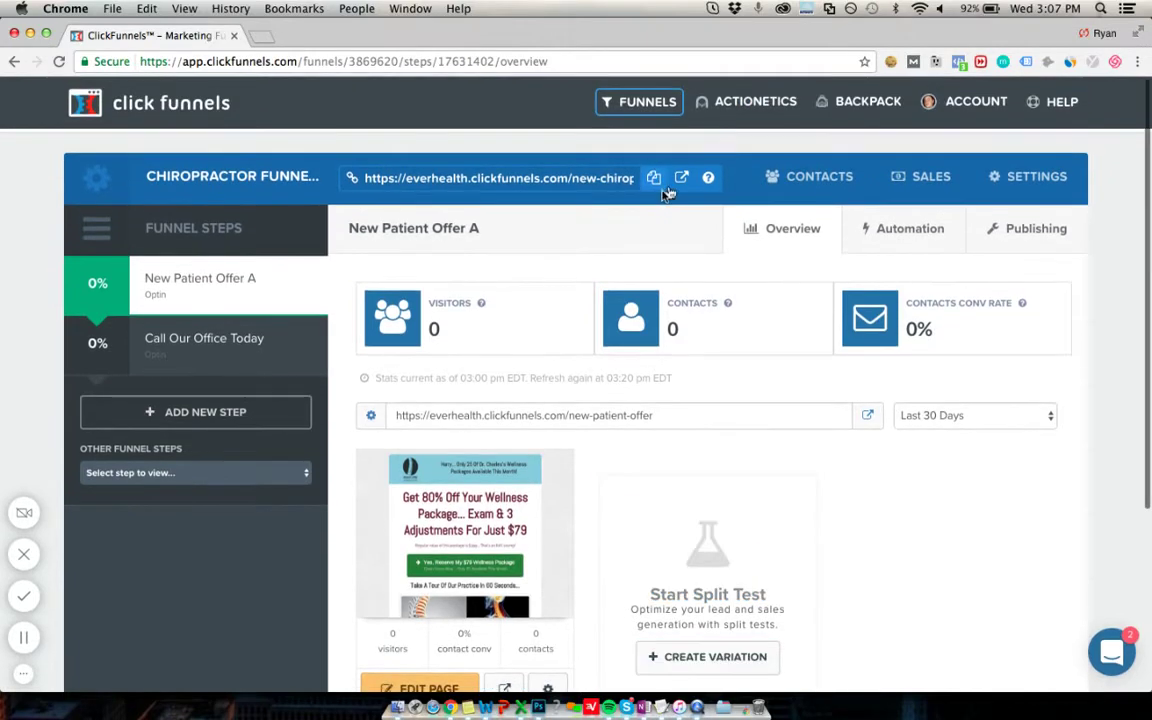
{"action": "left_click", "coordinate": [683, 177]}
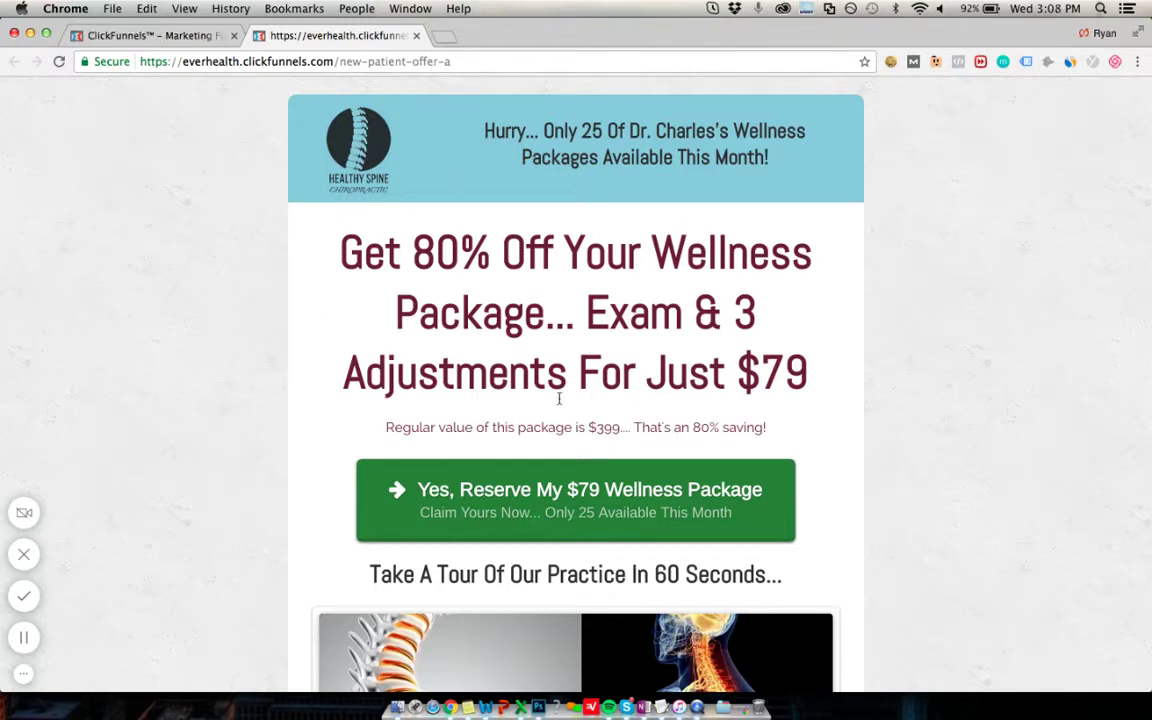
Examine the offer page's limited-availability banner, the wellness package headline and the regular value line
{"action": "left_click", "coordinate": [705, 131]}
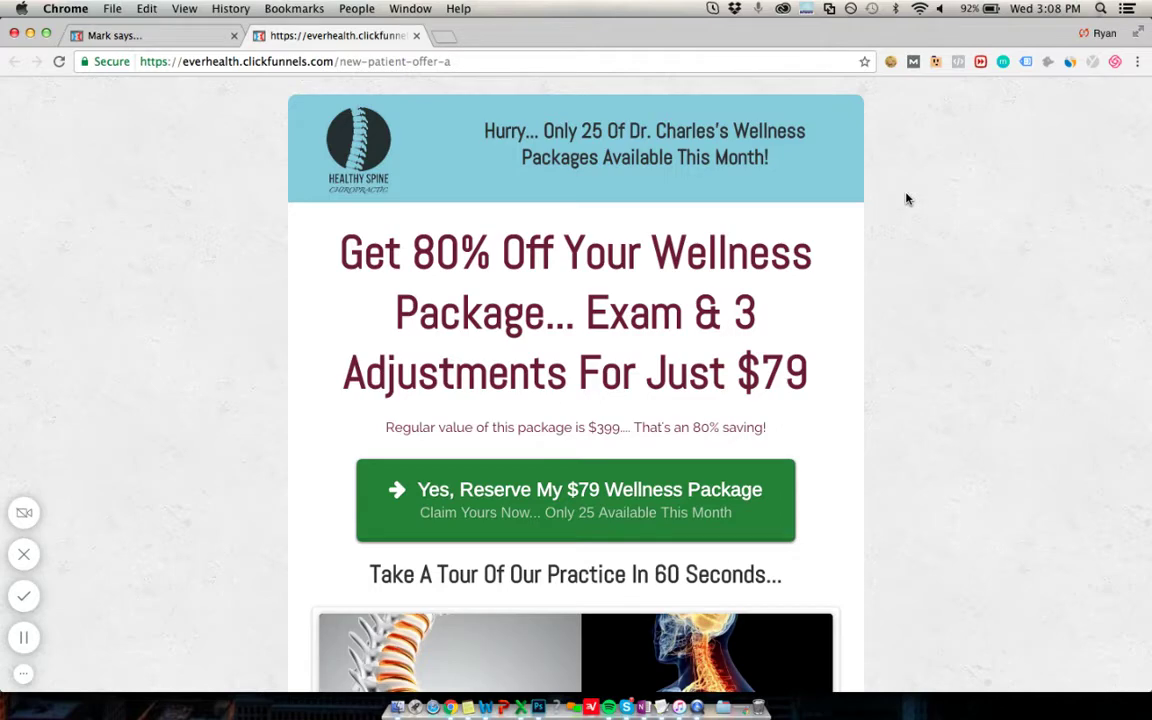
{"action": "scroll", "coordinate": [906, 199], "scroll_direction": "down", "scroll_amount": 1}
{"action": "scroll", "coordinate": [906, 199], "scroll_direction": "up", "scroll_amount": 1}
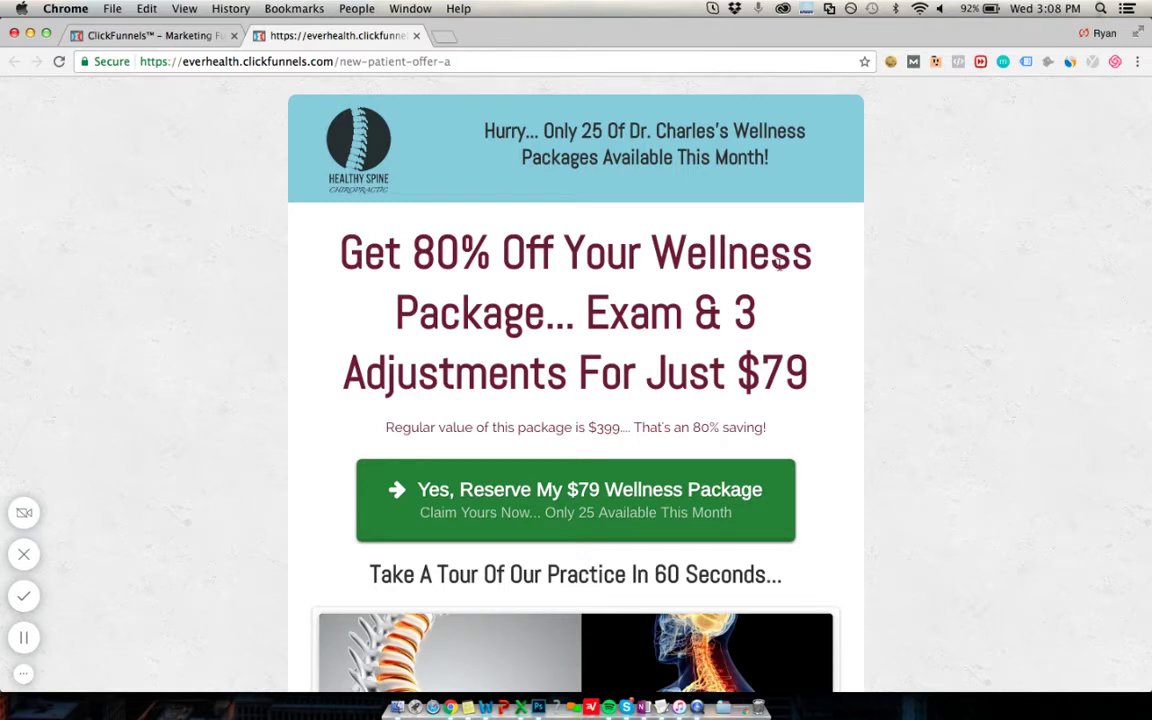
{"action": "left_click_drag", "start_coordinate": [541, 318], "coordinate": [592, 230]}
{"action": "left_click", "coordinate": [557, 245]}
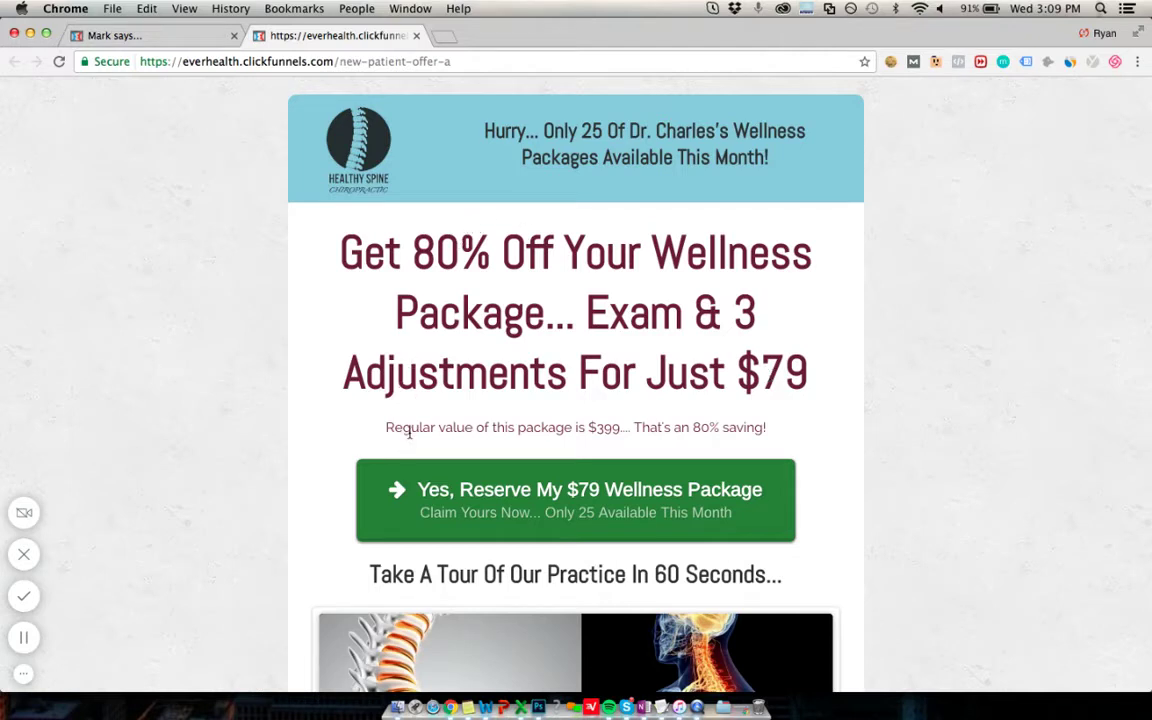
{"action": "left_click_drag", "start_coordinate": [587, 428], "coordinate": [620, 428]}
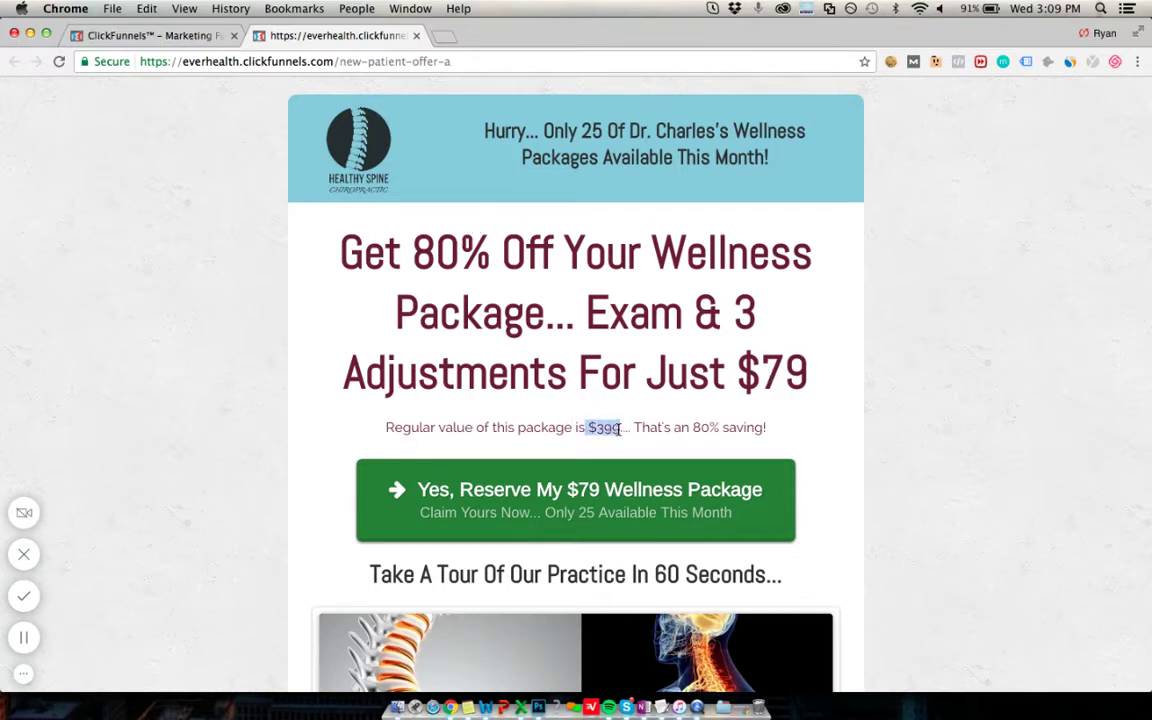
{"action": "left_click", "coordinate": [712, 418]}
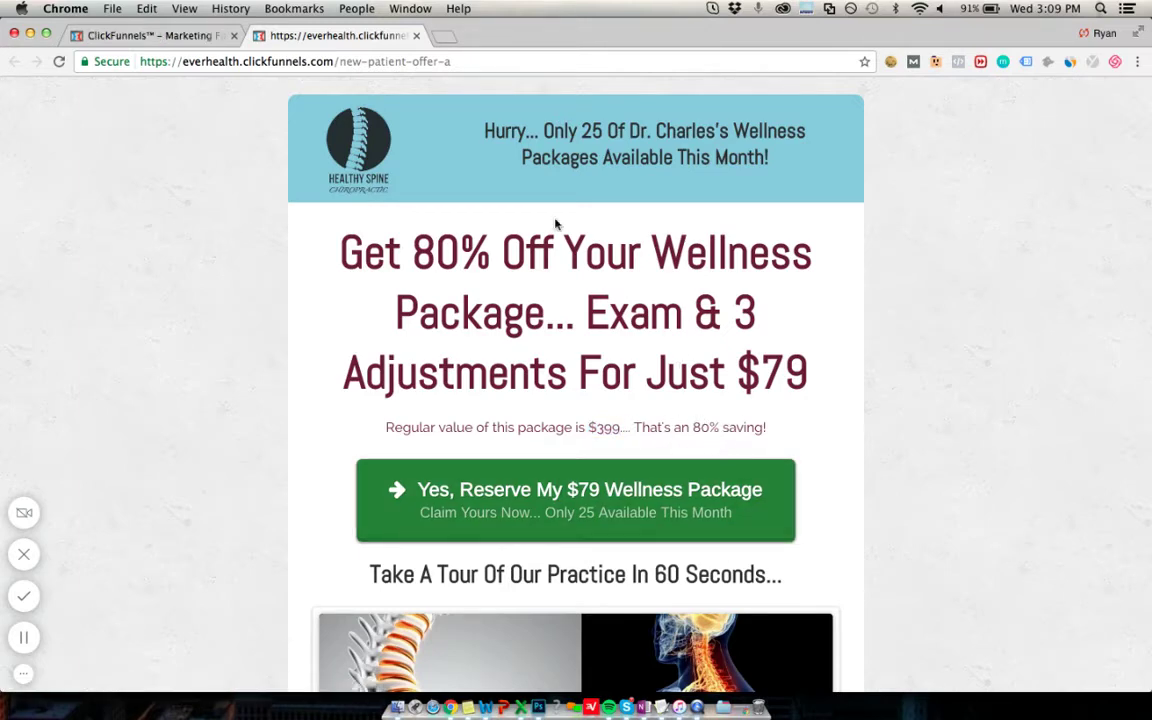
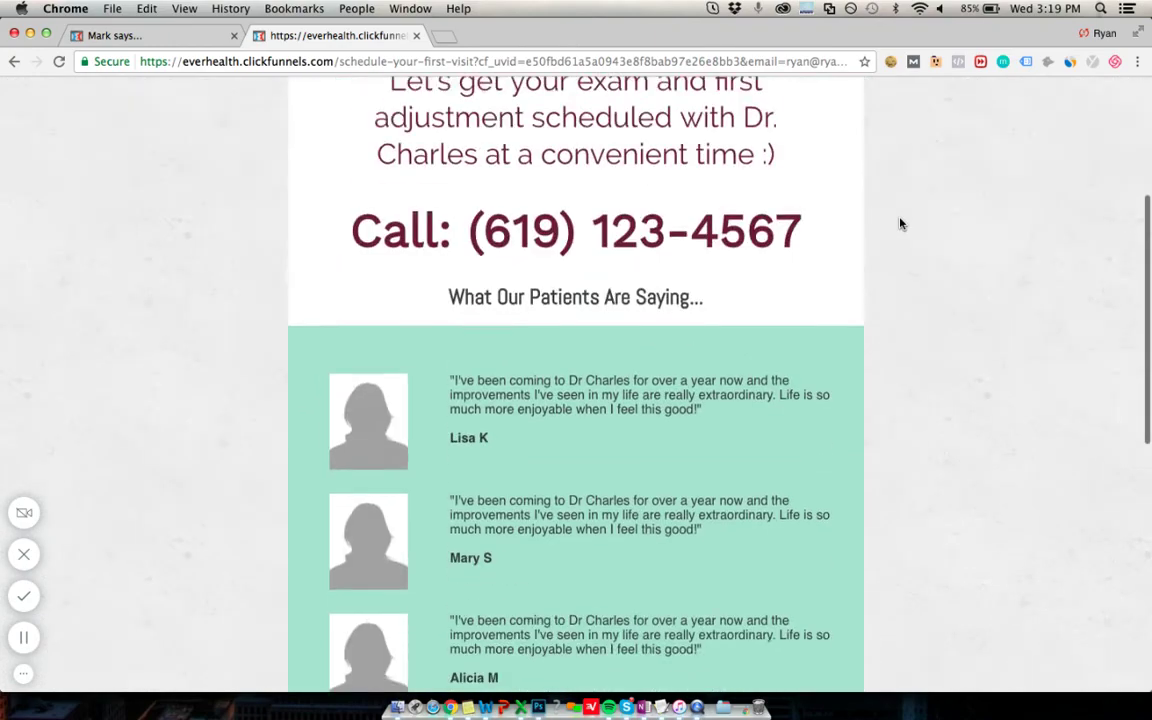
Review the exam scheduling page, from the call-our-office message and phone number through the patient testimonials
{"action": "scroll", "coordinate": [588, 194], "scroll_direction": "up", "scroll_amount": 2}
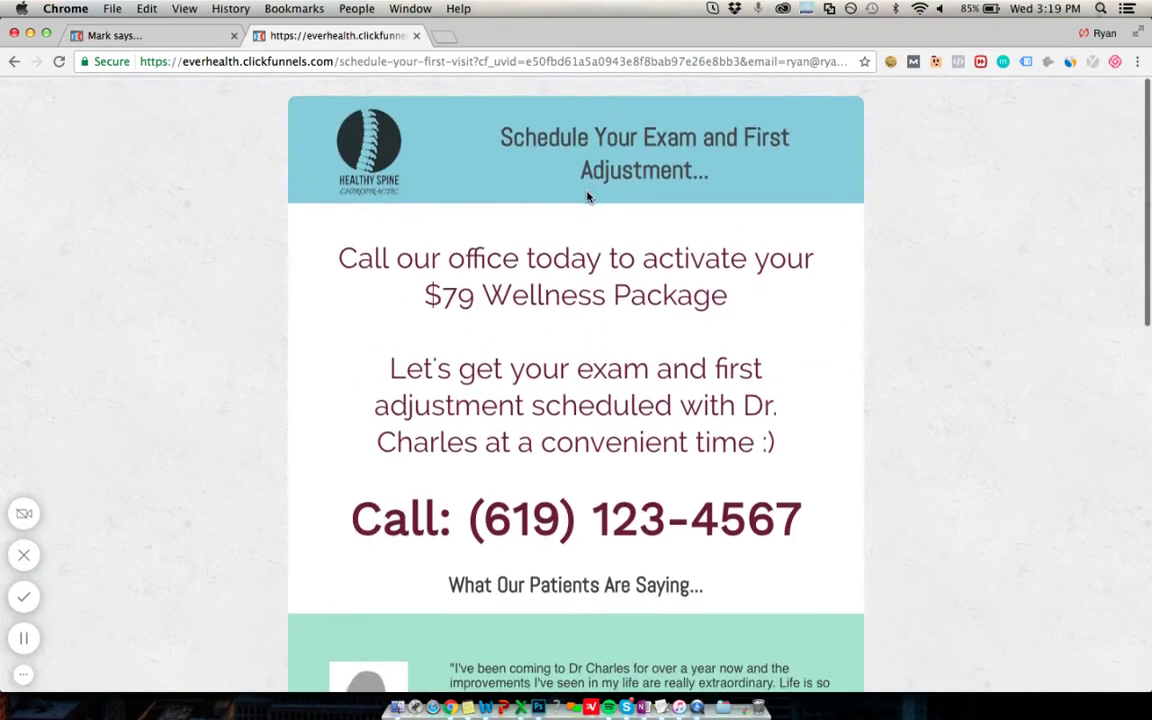
{"action": "scroll", "coordinate": [594, 257], "scroll_direction": "down", "scroll_amount": 7}
{"action": "scroll", "coordinate": [590, 300], "scroll_direction": "up", "scroll_amount": 5}
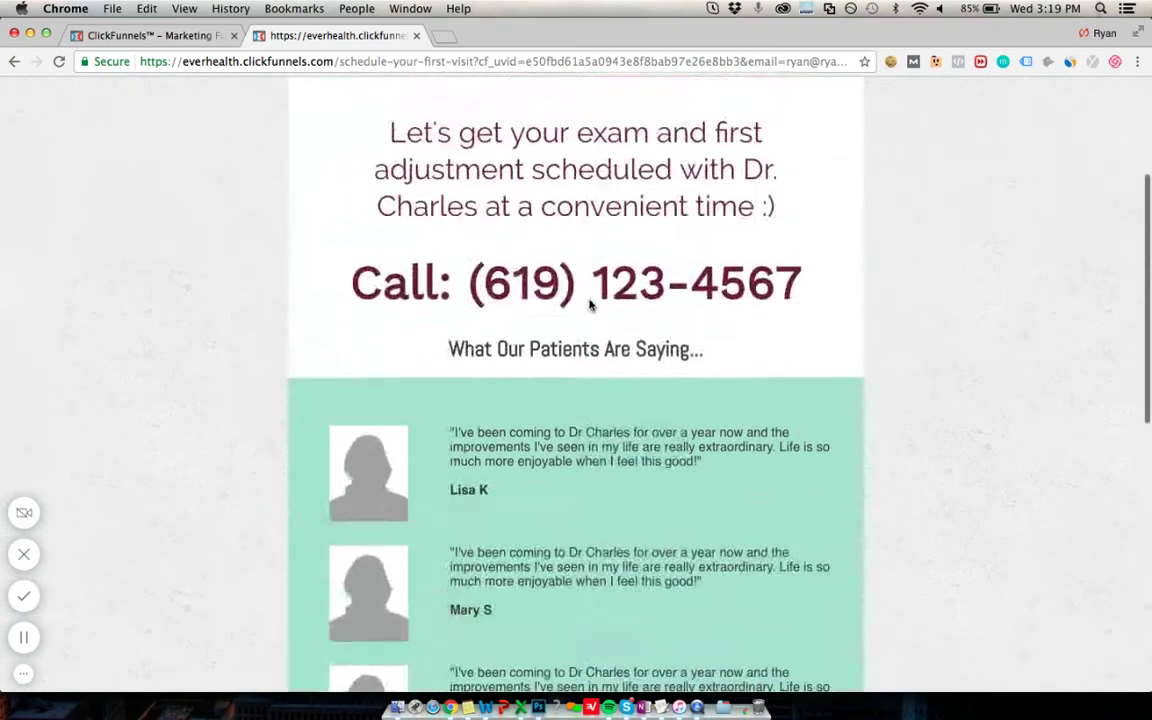
{"action": "scroll", "coordinate": [608, 345], "scroll_direction": "up", "scroll_amount": 2}
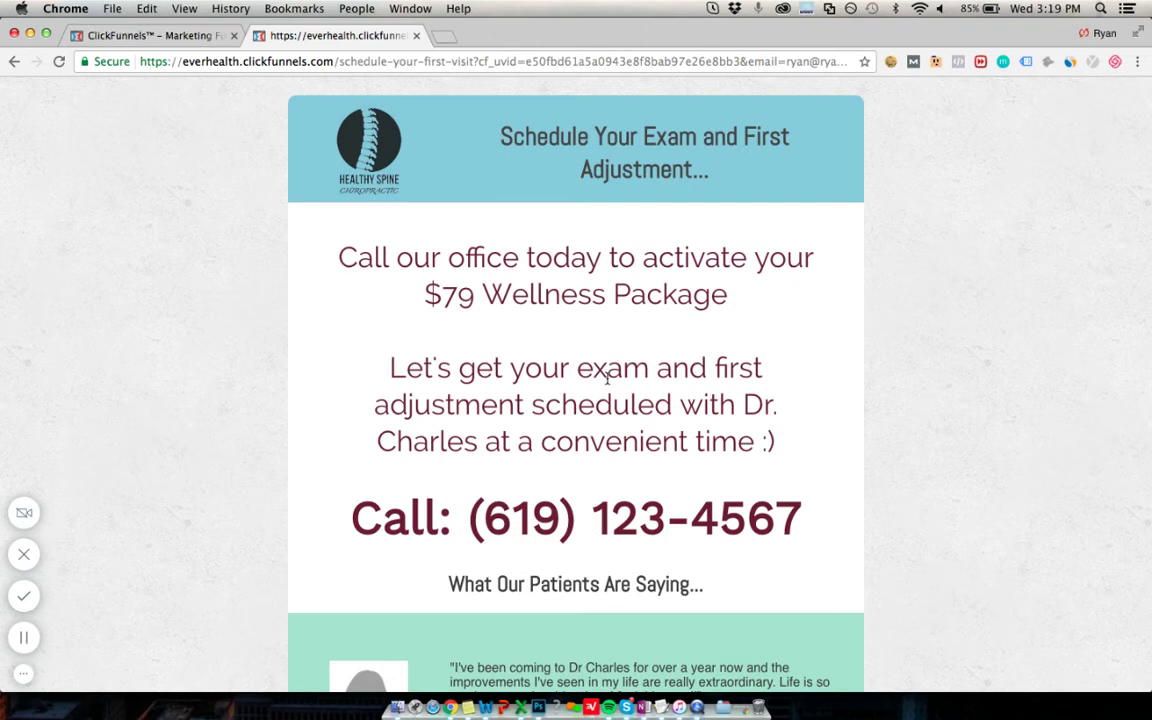
{"action": "scroll", "coordinate": [591, 494], "scroll_direction": "down", "scroll_amount": 4}
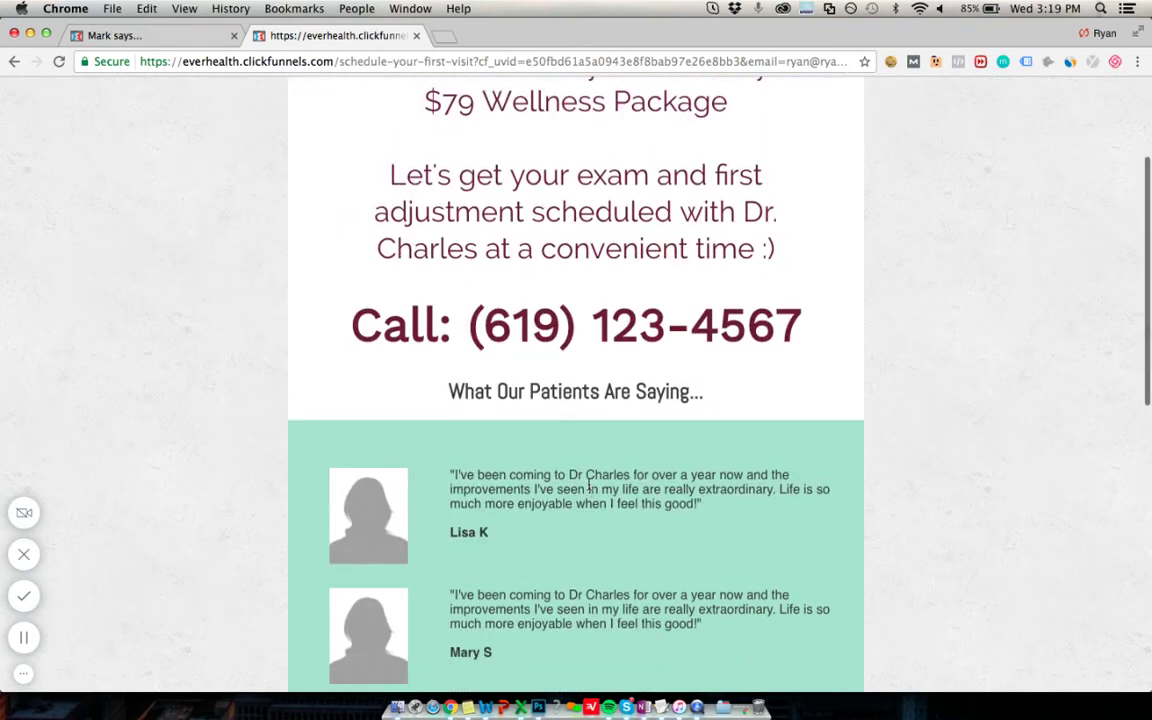
{"action": "scroll", "coordinate": [641, 330], "scroll_direction": "up", "scroll_amount": 2}
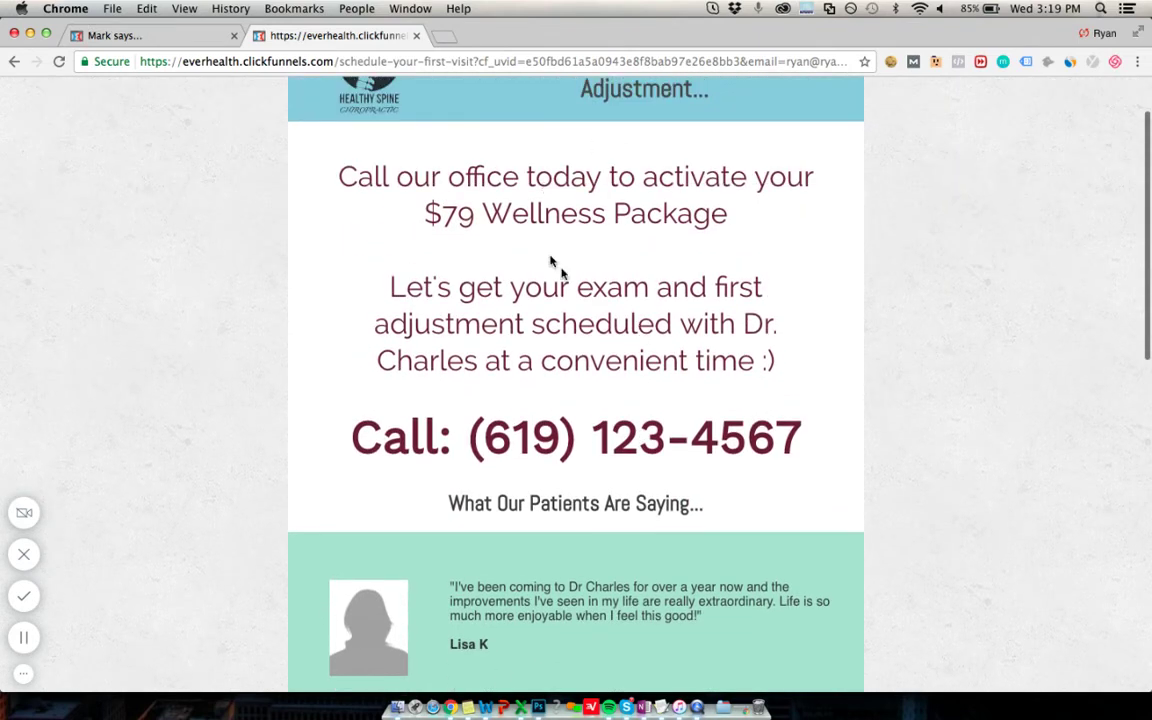
{"action": "scroll", "coordinate": [593, 288], "scroll_direction": "up", "scroll_amount": 2}
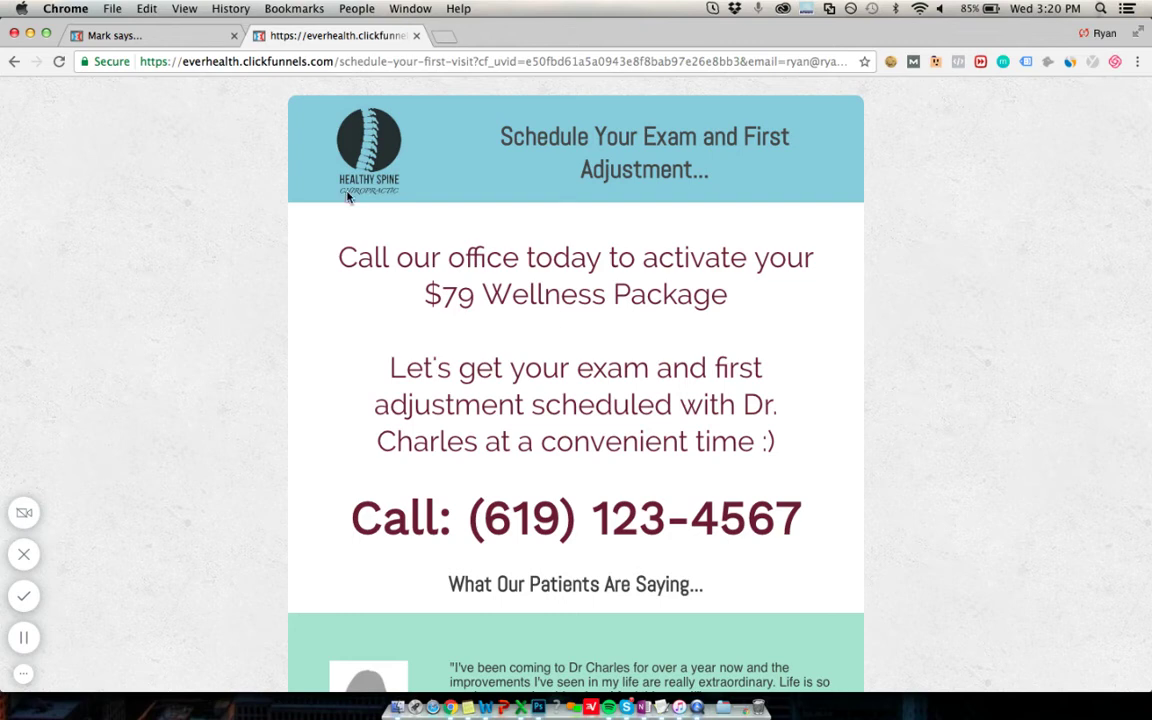
Return to the funnel overview and open the New Patient Offer A page in the classic editor
{"action": "left_click", "coordinate": [150, 35]}
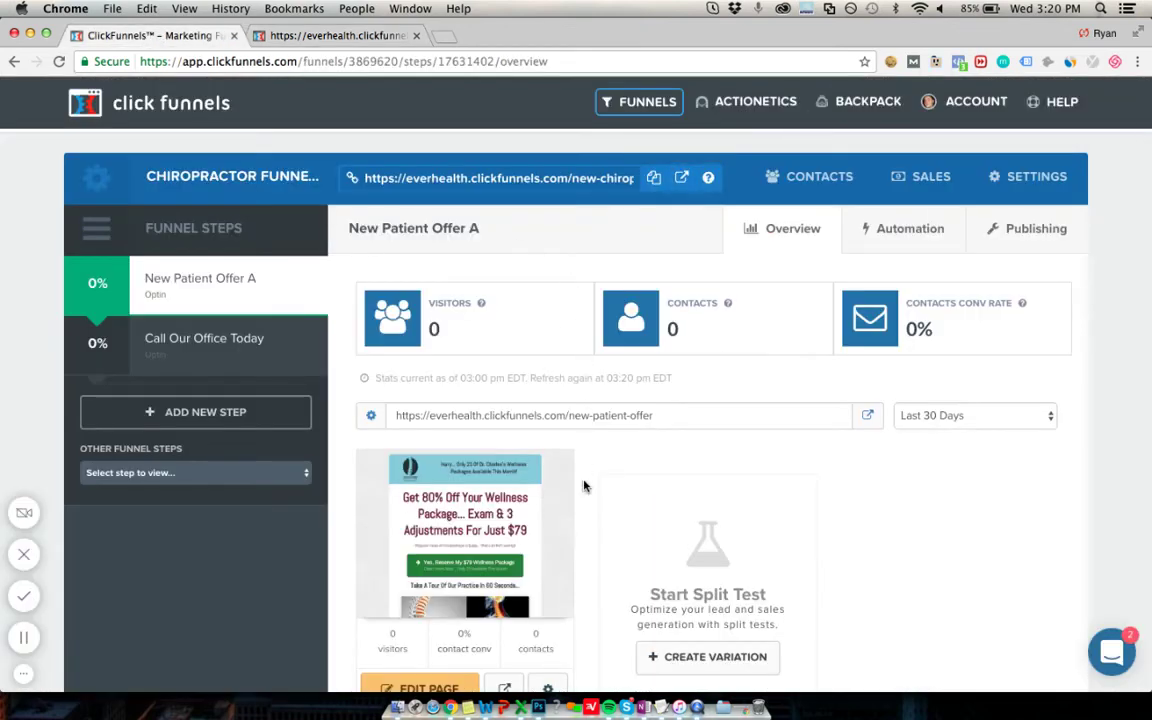
{"action": "scroll", "coordinate": [585, 485], "scroll_direction": "down", "scroll_amount": 2}
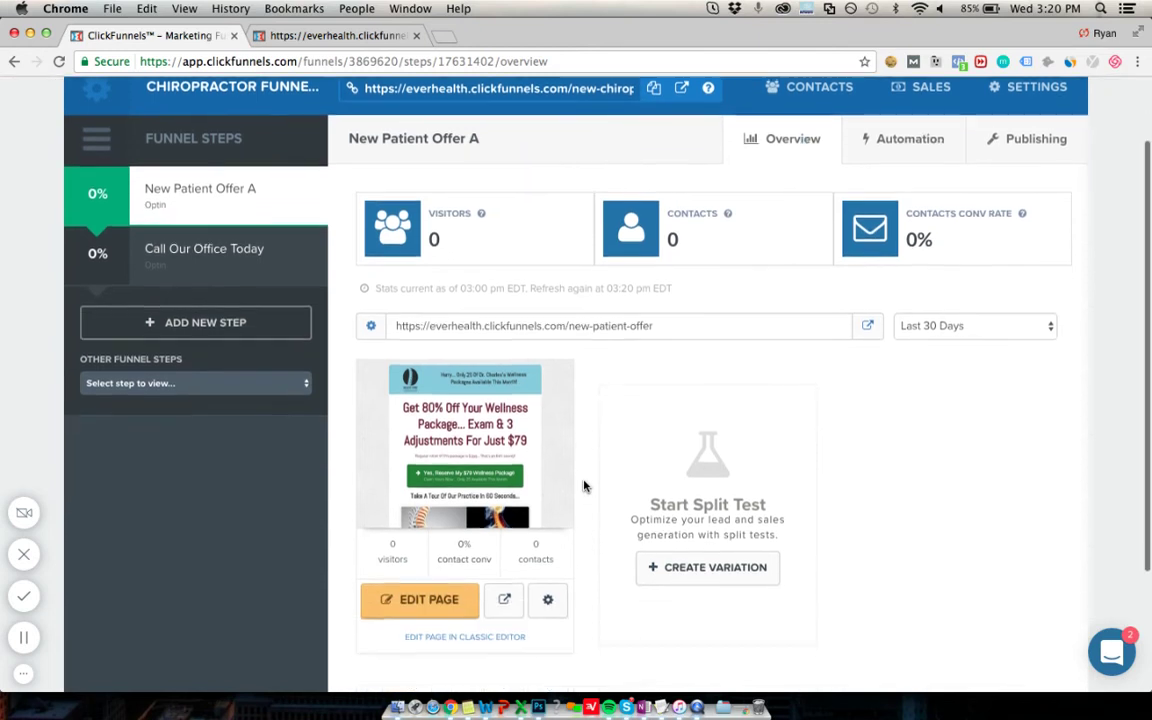
{"action": "left_click", "coordinate": [484, 639]}
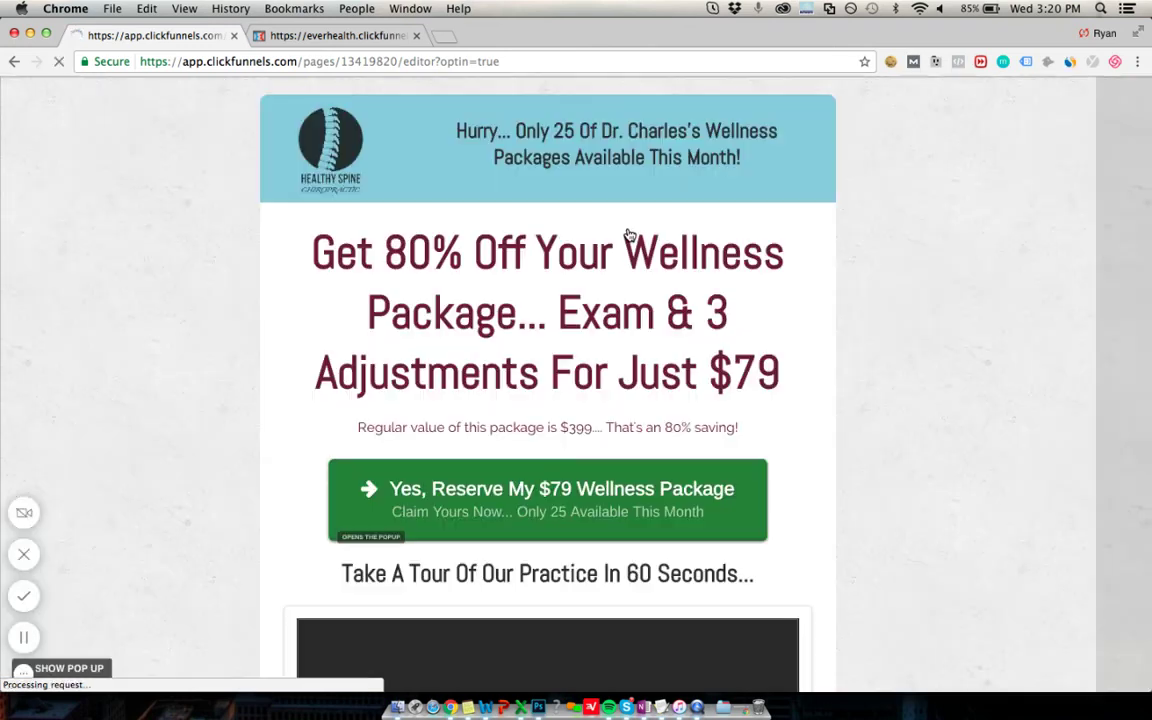
Replace "age... Exa" in the main headline with the placeholder text "njknk"
{"action": "left_click", "coordinate": [588, 317]}
{"action": "left_click_drag", "start_coordinate": [623, 311], "coordinate": [440, 311]}
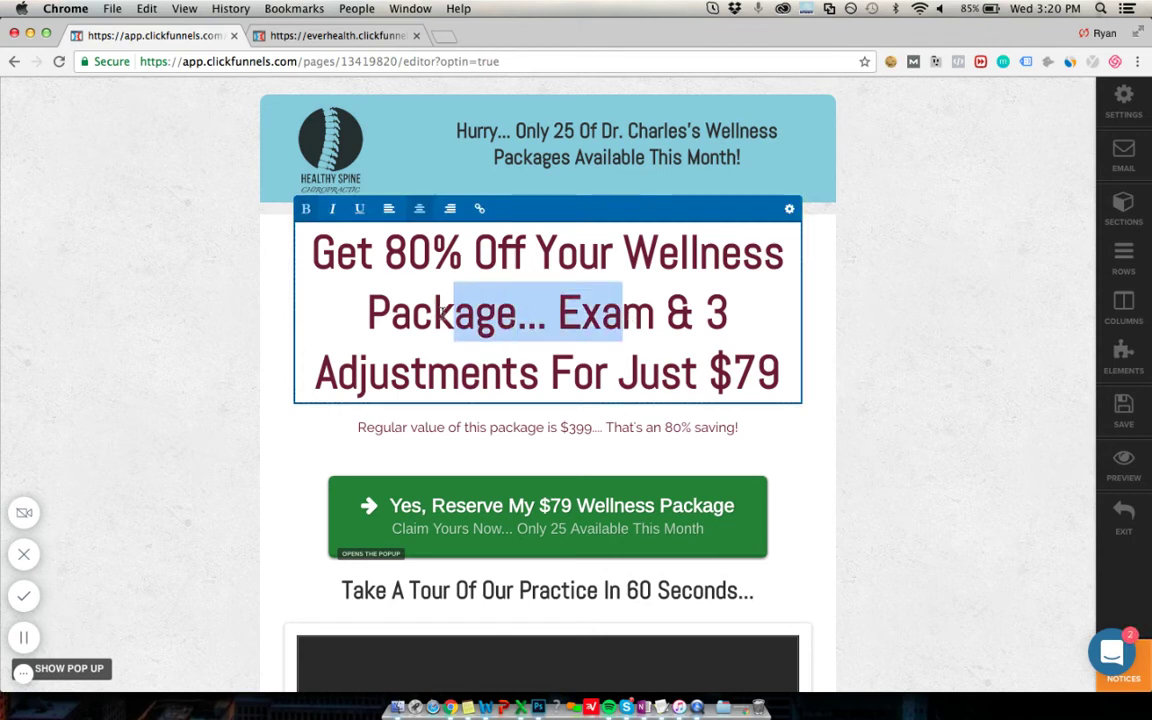
{"action": "key", "text": "BackSpace"}
{"action": "type", "text": "njknk"}
{"action": "key", "text": "Left"}
{"action": "key", "text": "Left"}
{"action": "key", "text": "Left"}
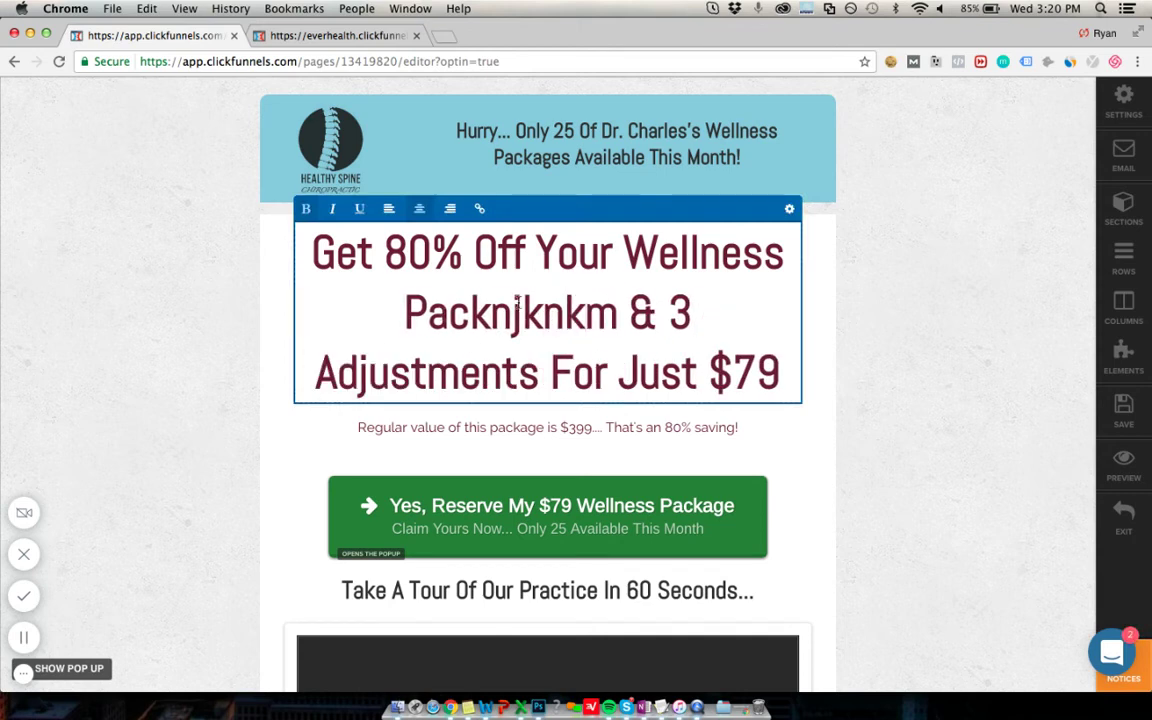
Change "Your" to "Our" before "Wellness" in the main headline and deselect the text
{"action": "left_click", "coordinate": [582, 240]}
{"action": "key", "text": "BackSpace"}
{"action": "key", "text": "BackSpace"}
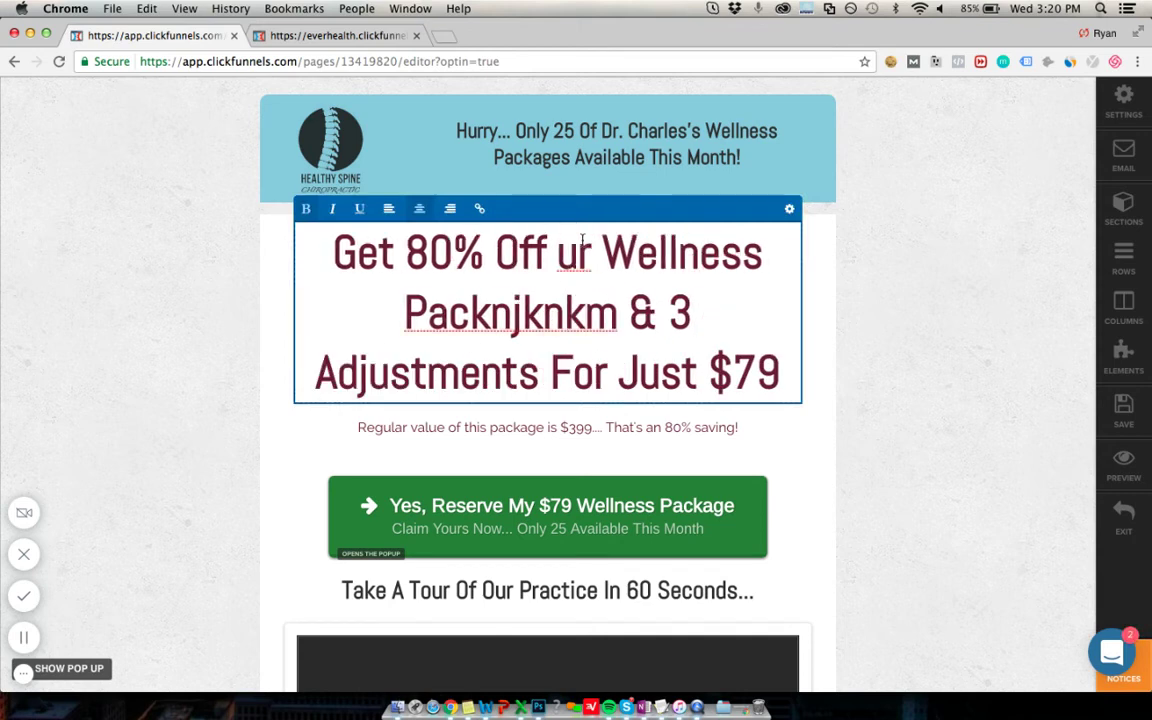
{"action": "type", "text": "O"}
{"action": "left_click", "coordinate": [951, 293]}
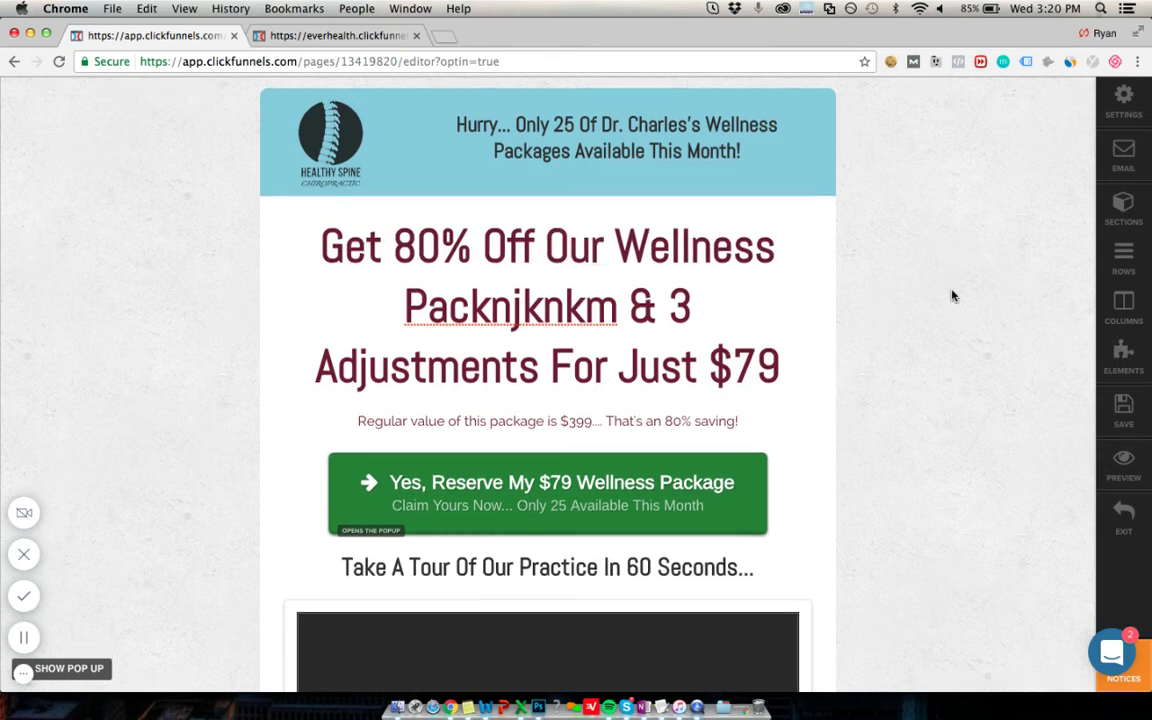
Examine the opt-in page's editable content, including the reserve button, practice tour video and patient testimonials
{"action": "scroll", "coordinate": [951, 293], "scroll_direction": "down", "scroll_amount": 5}
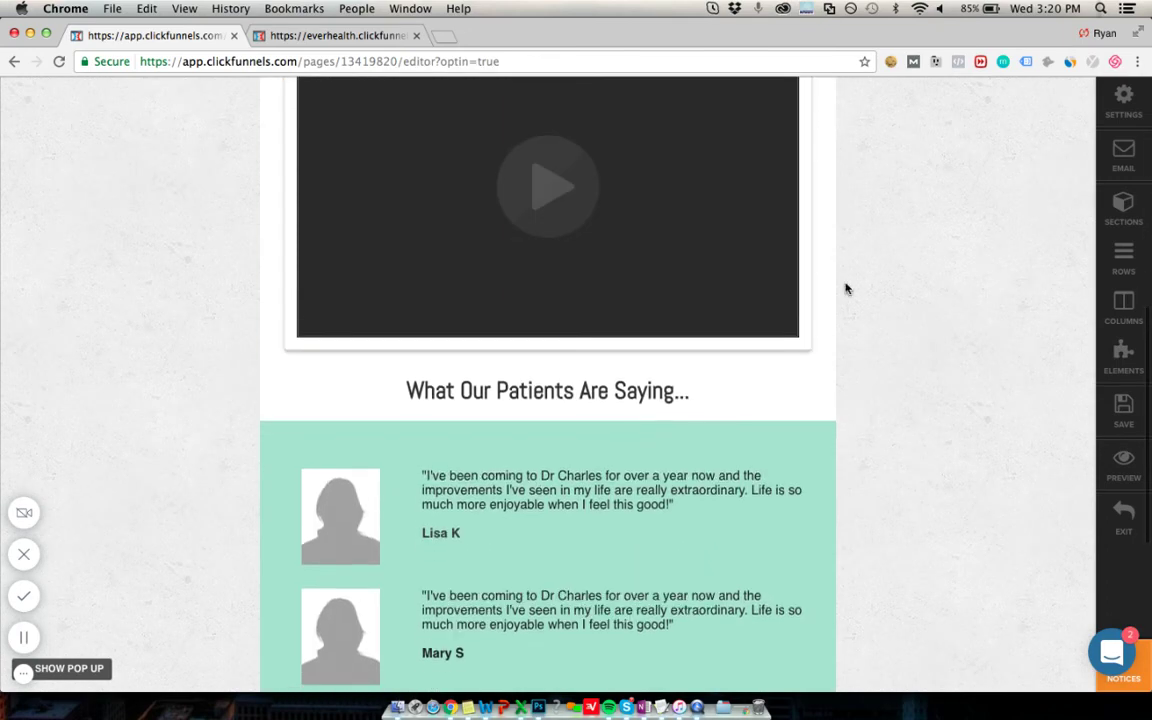
{"action": "scroll", "coordinate": [845, 289], "scroll_direction": "down", "scroll_amount": 1}
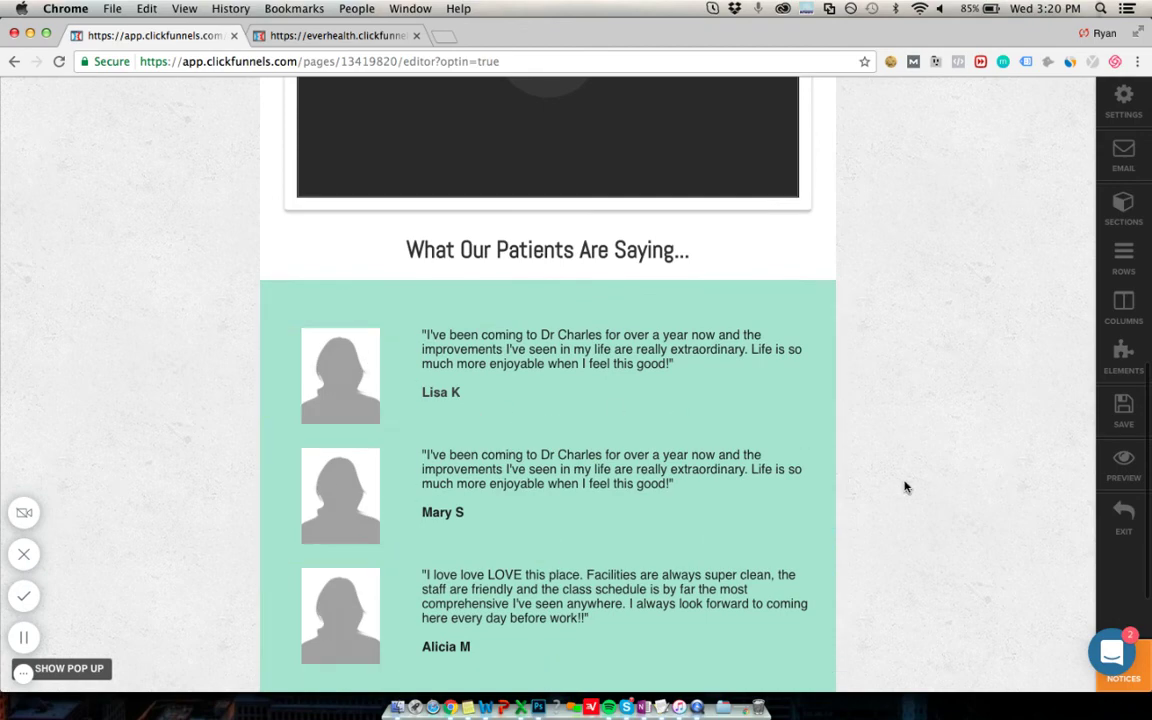
{"action": "scroll", "coordinate": [905, 487], "scroll_direction": "down", "scroll_amount": 3}
{"action": "scroll", "coordinate": [905, 487], "scroll_direction": "up", "scroll_amount": 7}
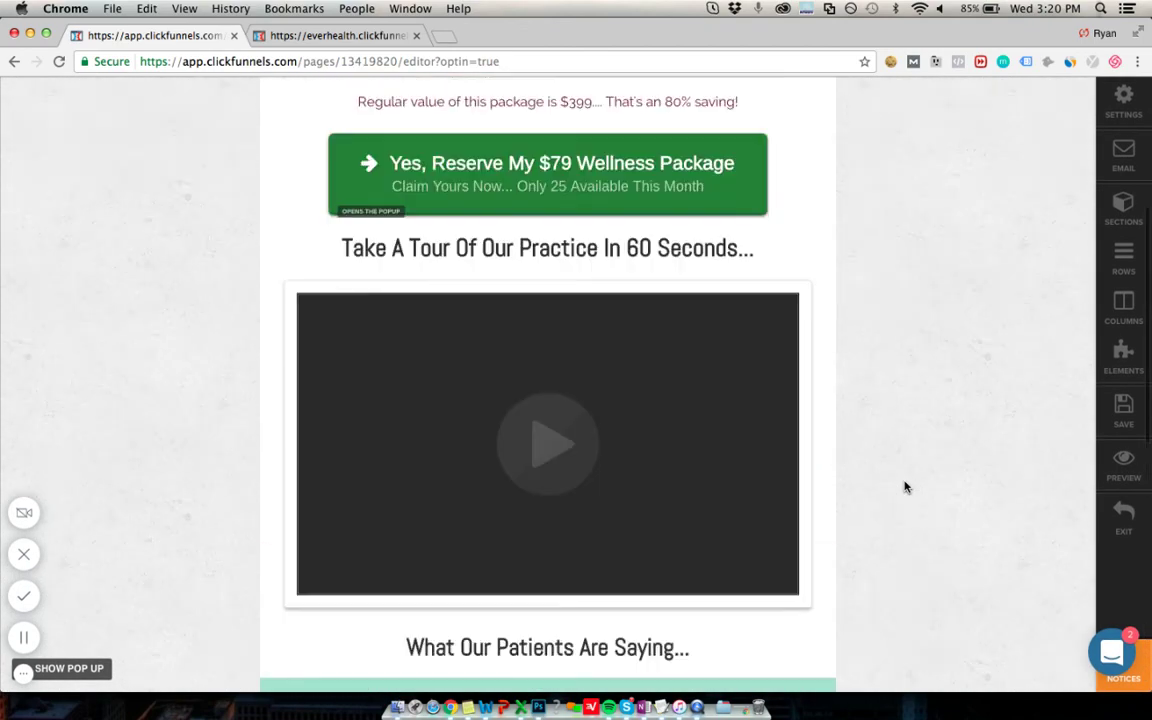
{"action": "scroll", "coordinate": [905, 487], "scroll_direction": "up", "scroll_amount": 5}
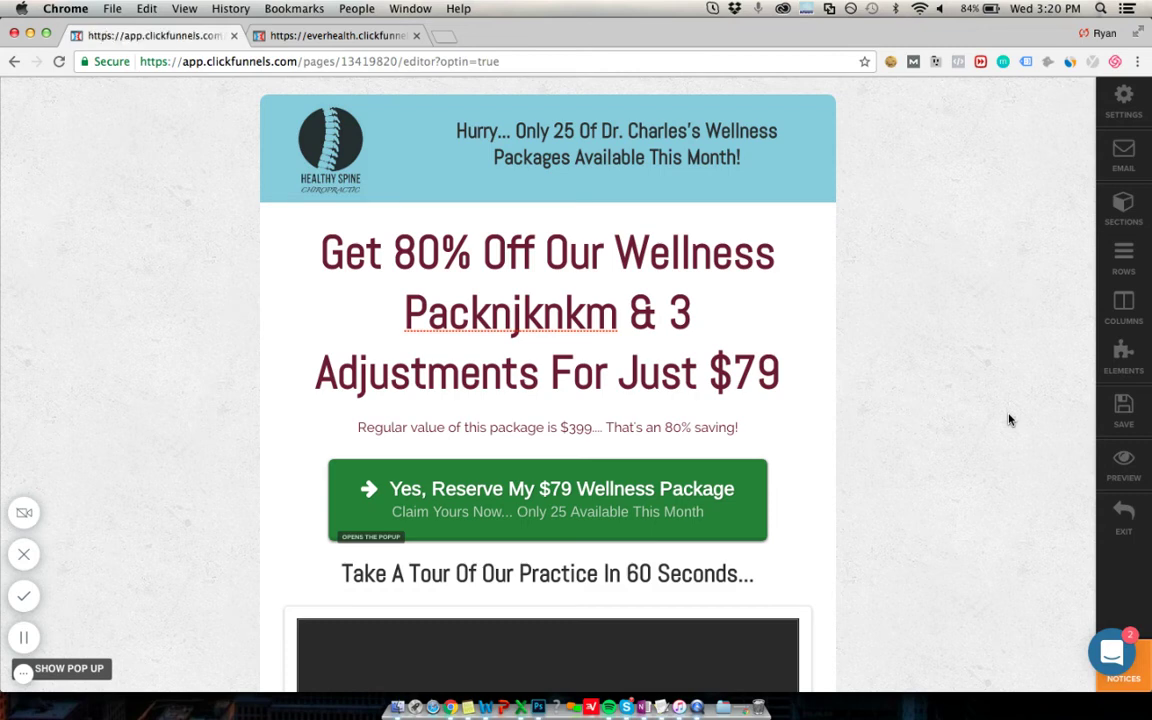
{"action": "scroll", "coordinate": [1008, 420], "scroll_direction": "down", "scroll_amount": 5}
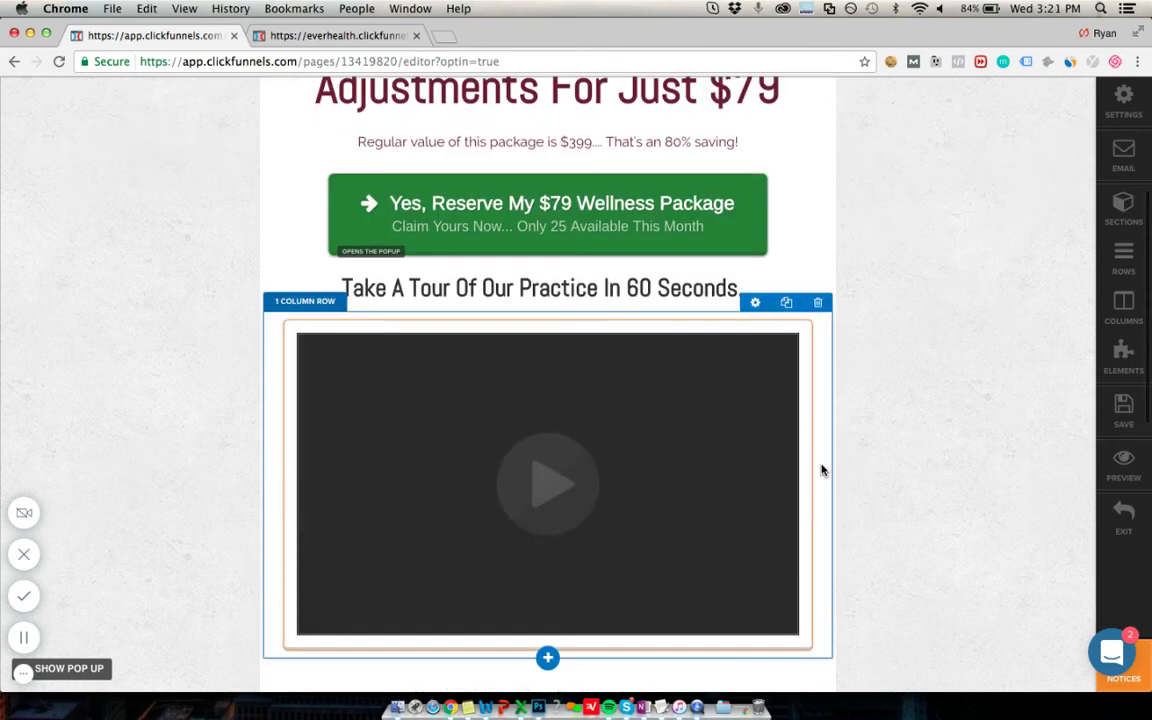
{"action": "scroll", "coordinate": [877, 459], "scroll_direction": "down", "scroll_amount": 1}
{"action": "scroll", "coordinate": [877, 459], "scroll_direction": "down", "scroll_amount": 4}
{"action": "scroll", "coordinate": [877, 459], "scroll_direction": "up", "scroll_amount": 10}
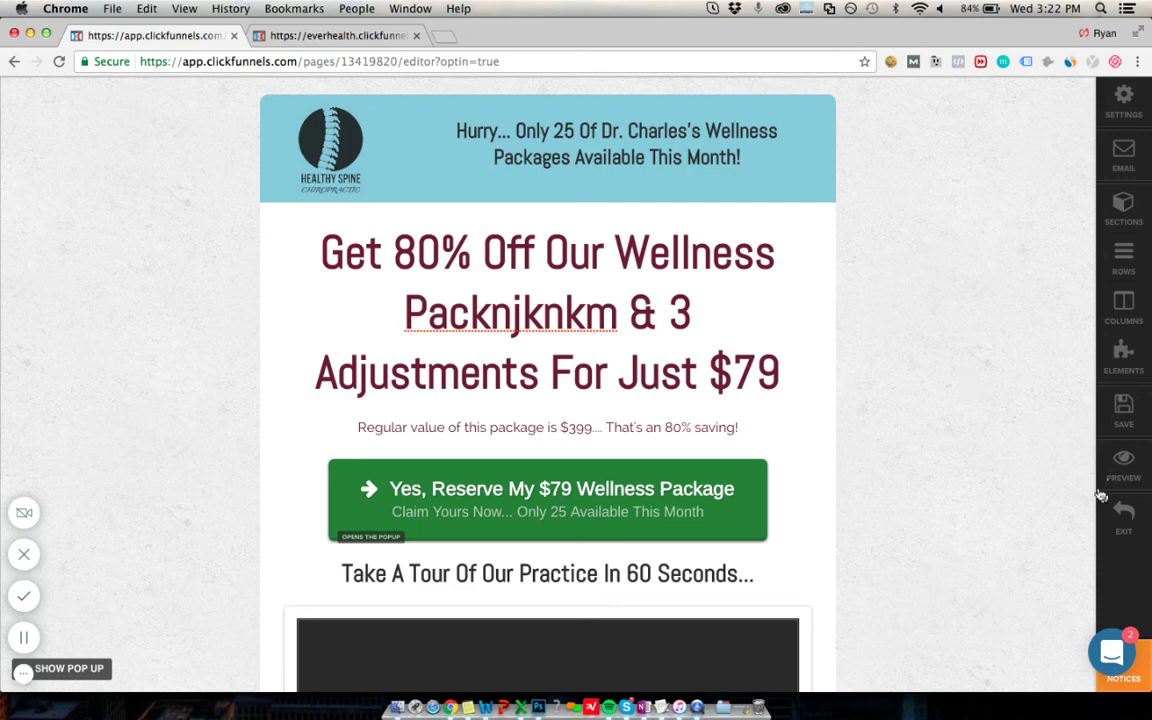
Exit the page editor without saving the changes and look over the New Patient Offer A overview
{"action": "left_click", "coordinate": [1124, 515]}
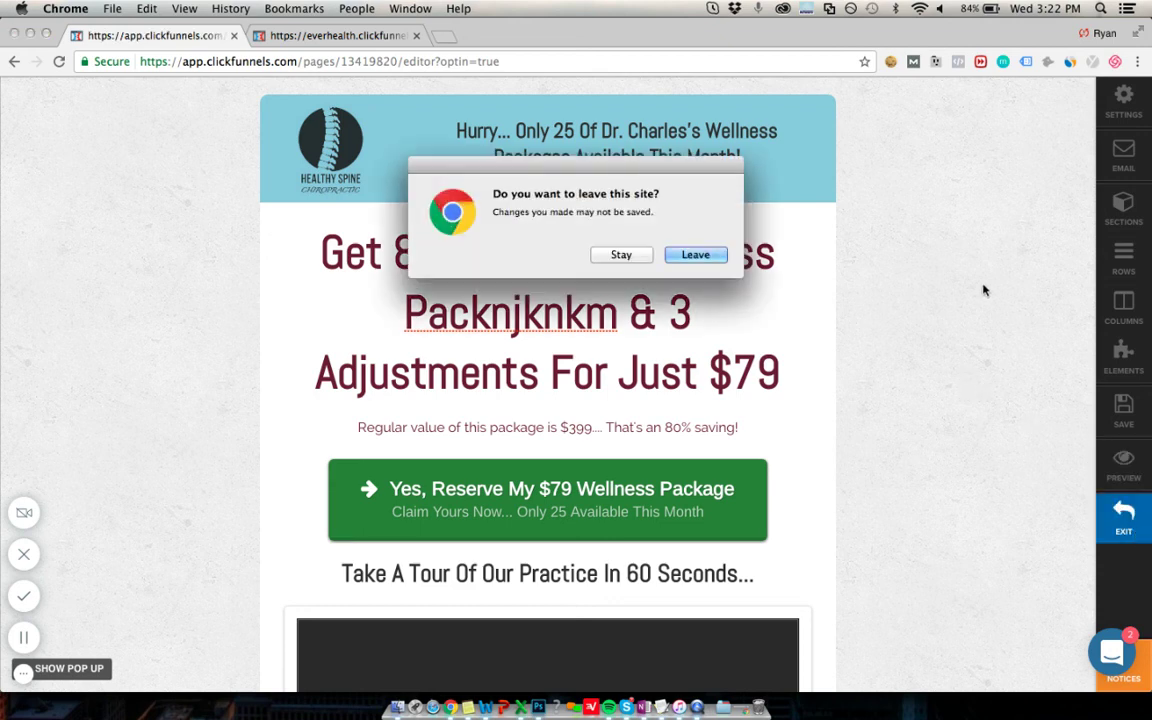
{"action": "left_click", "coordinate": [676, 258]}
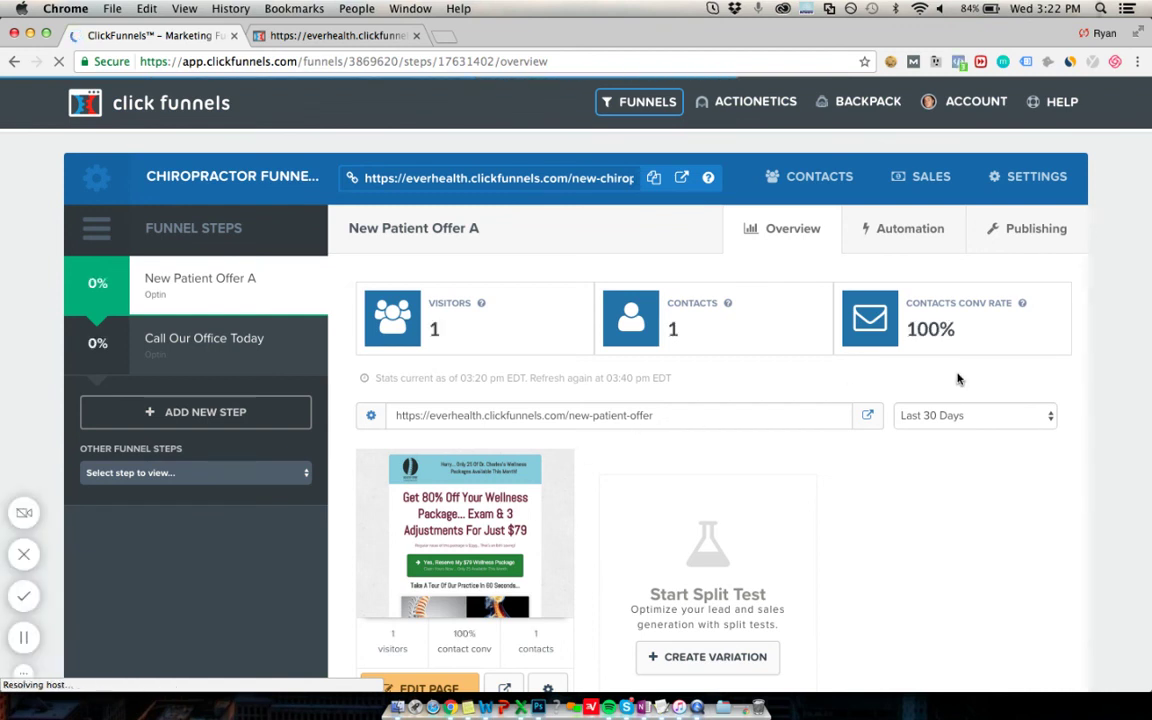
{"action": "scroll", "coordinate": [1121, 355], "scroll_direction": "down", "scroll_amount": 3}
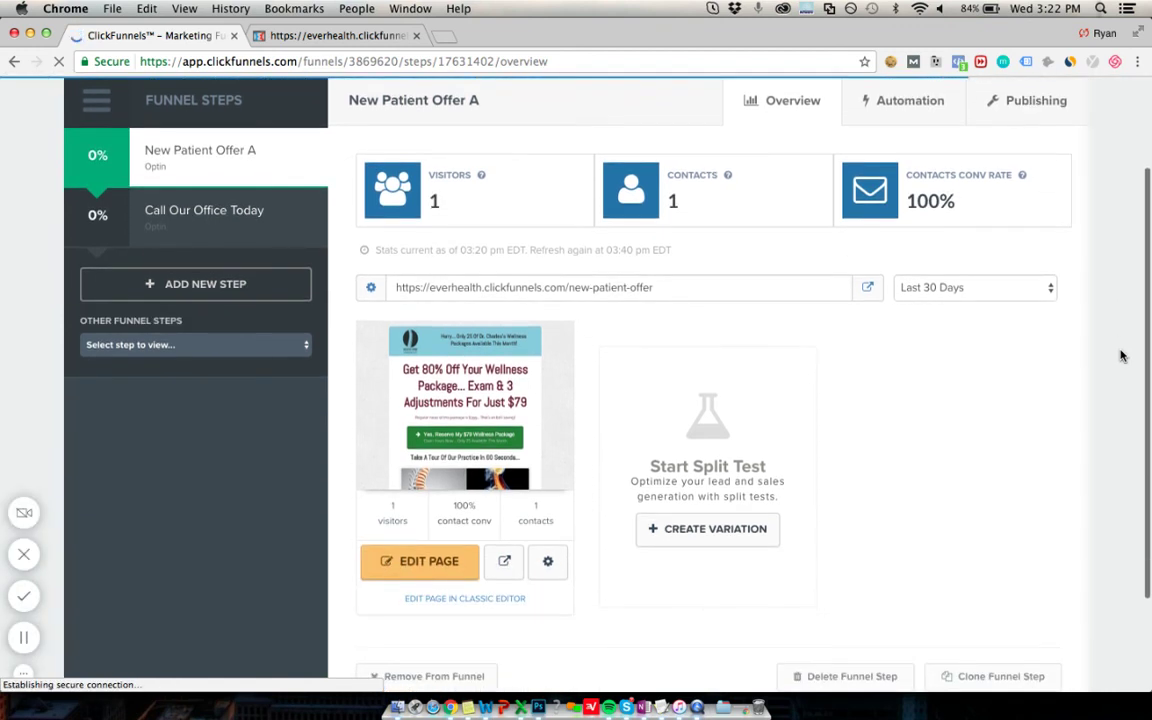
{"action": "scroll", "coordinate": [1121, 355], "scroll_direction": "down", "scroll_amount": 1}
{"action": "scroll", "coordinate": [1121, 355], "scroll_direction": "down", "scroll_amount": 1}
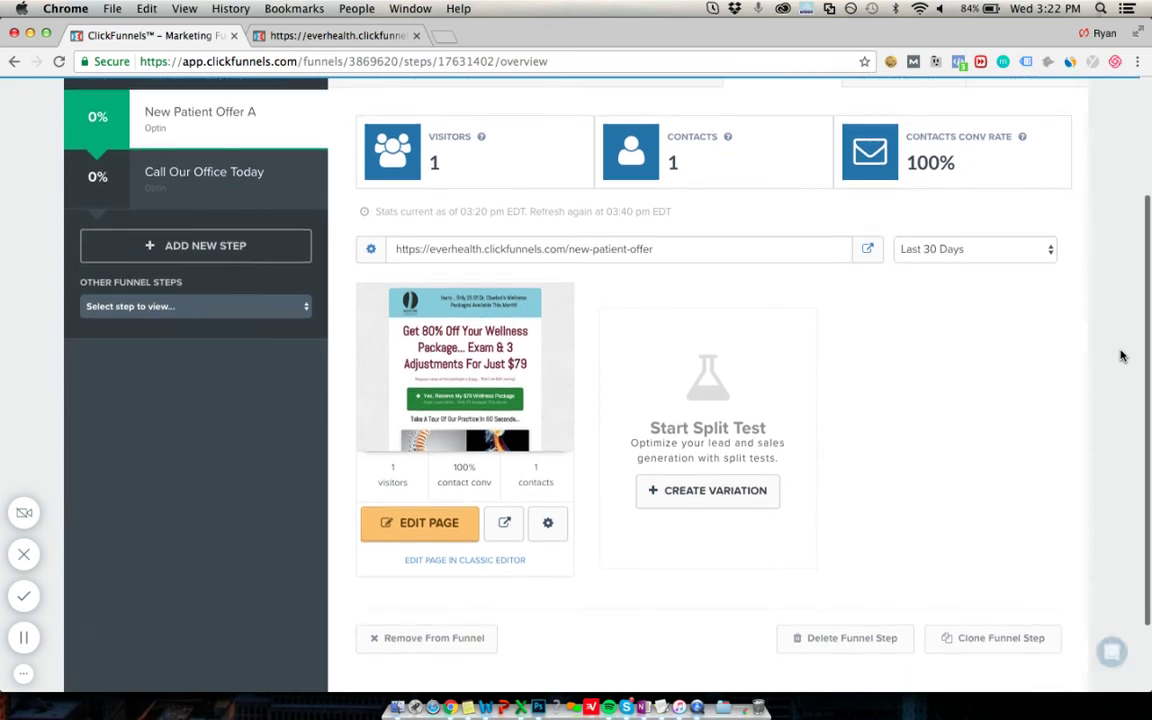
{"action": "scroll", "coordinate": [1121, 355], "scroll_direction": "up", "scroll_amount": 4}
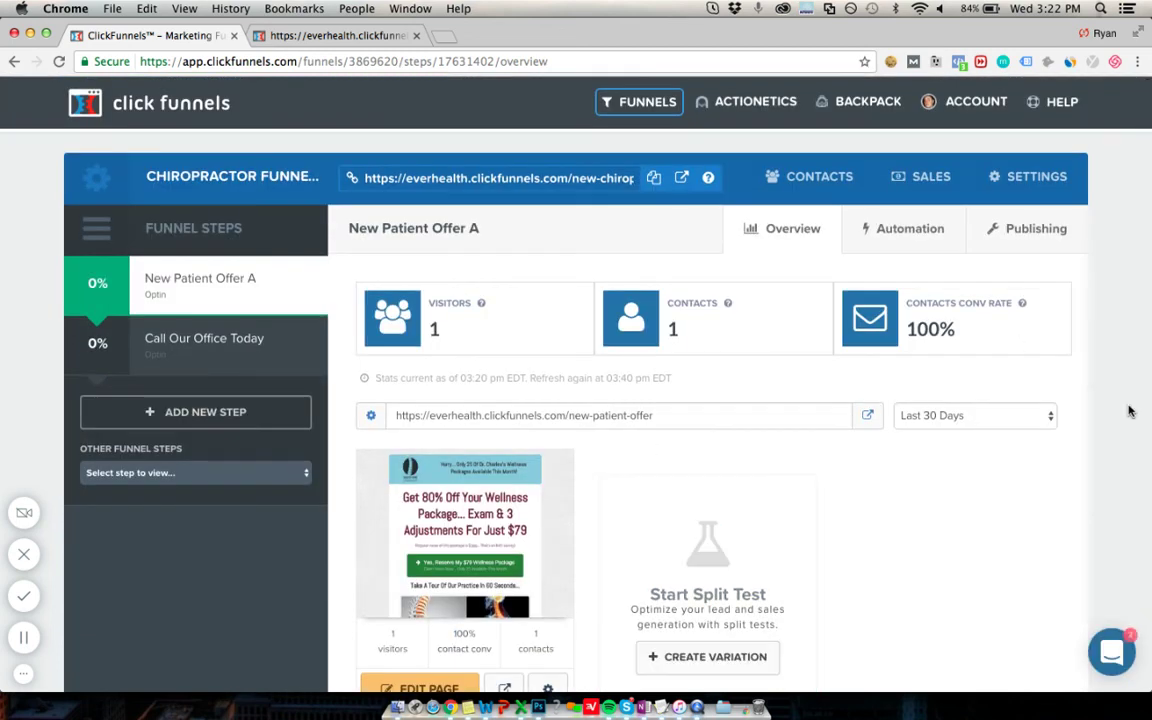